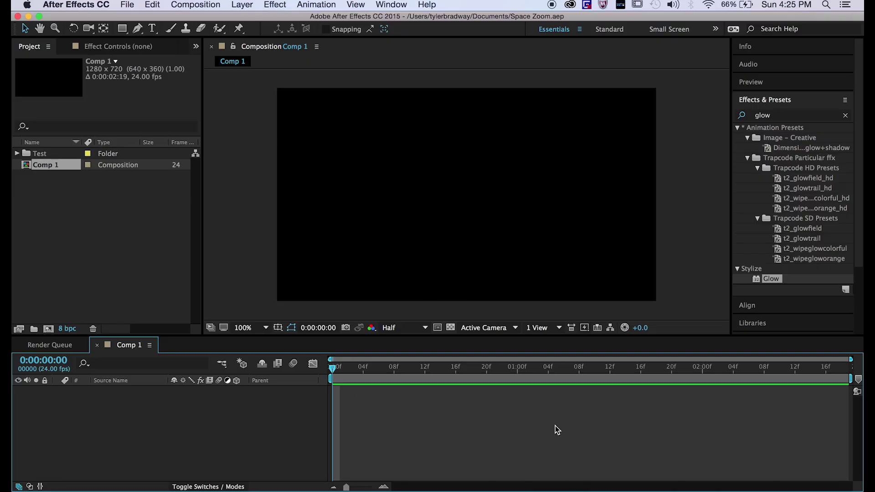
Confirm the composition settings, then create a new full-frame solid coloured pale yellow FFFFD6.
key(super+k)
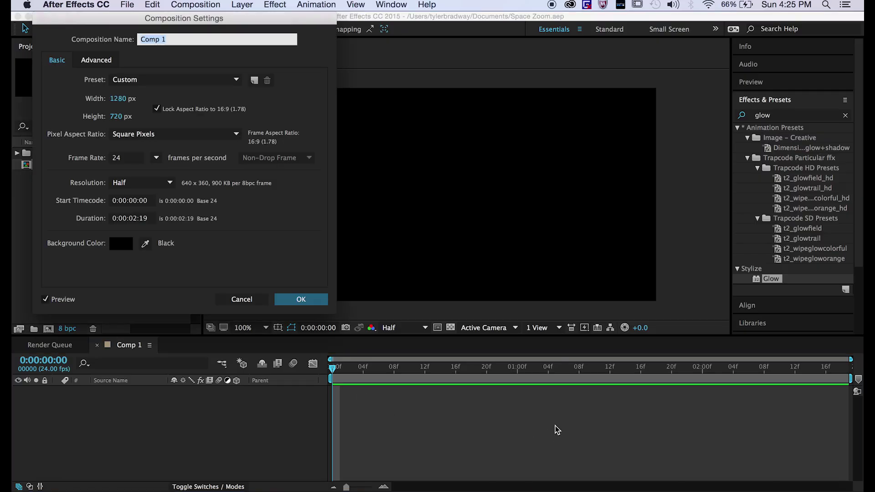
click(289, 299)
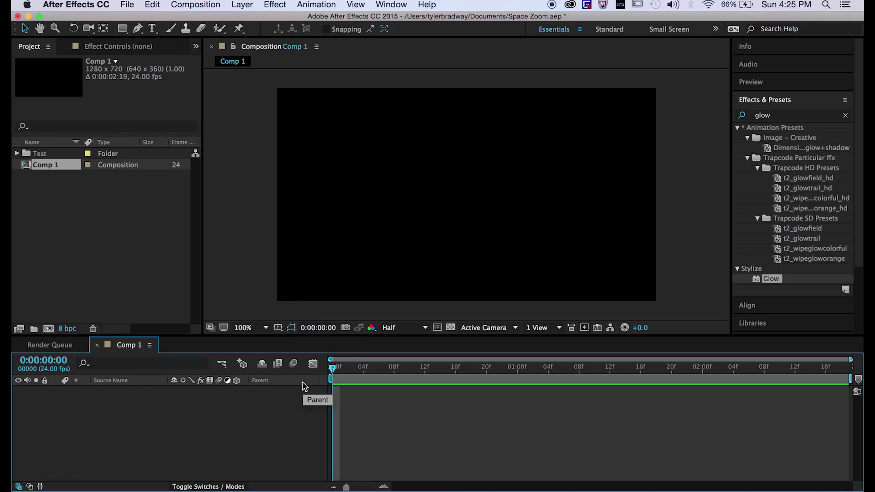
key(super+y)
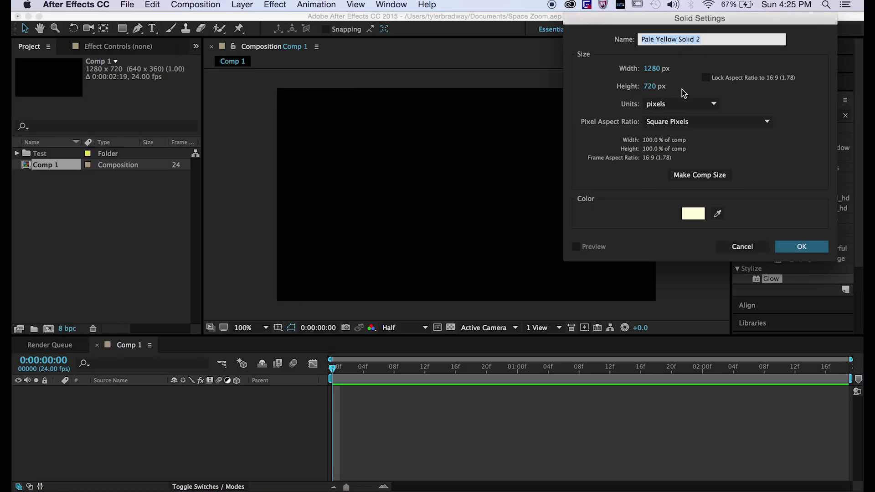
click(693, 213)
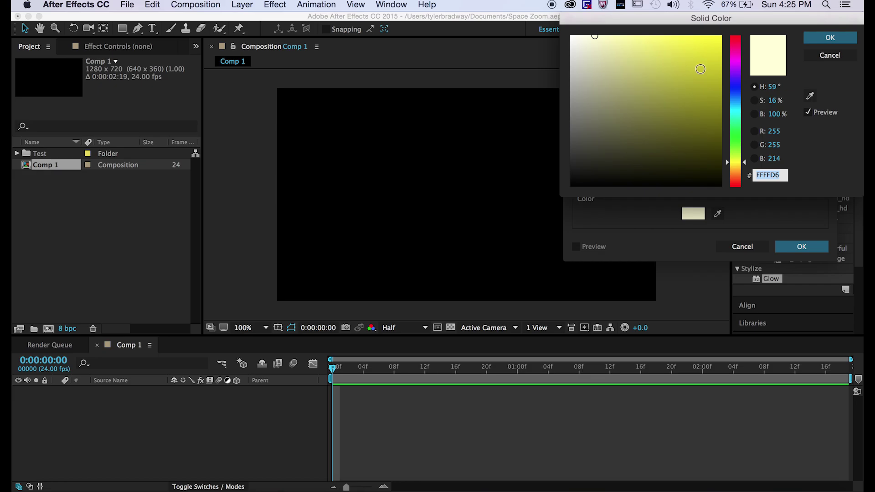
click(826, 38)
click(797, 248)
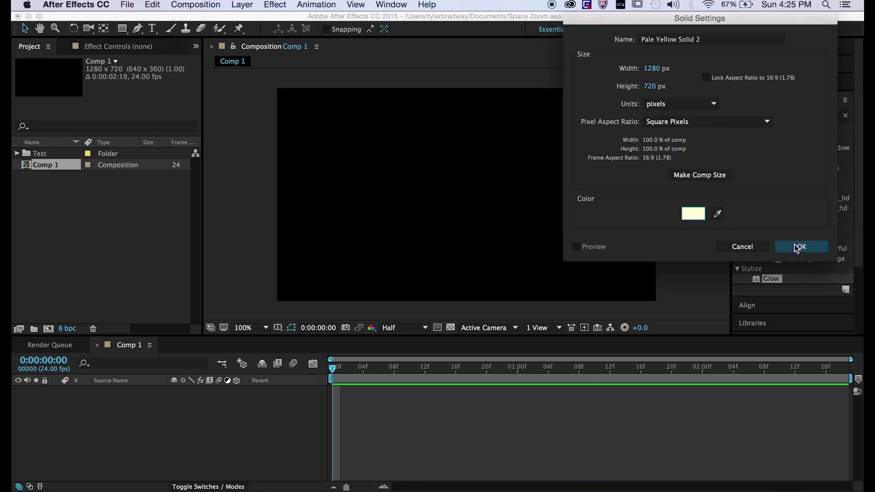
Replace the old glow search with 'cc ball action' and drag CC Ball Action onto the pale yellow solid.
click(802, 114)
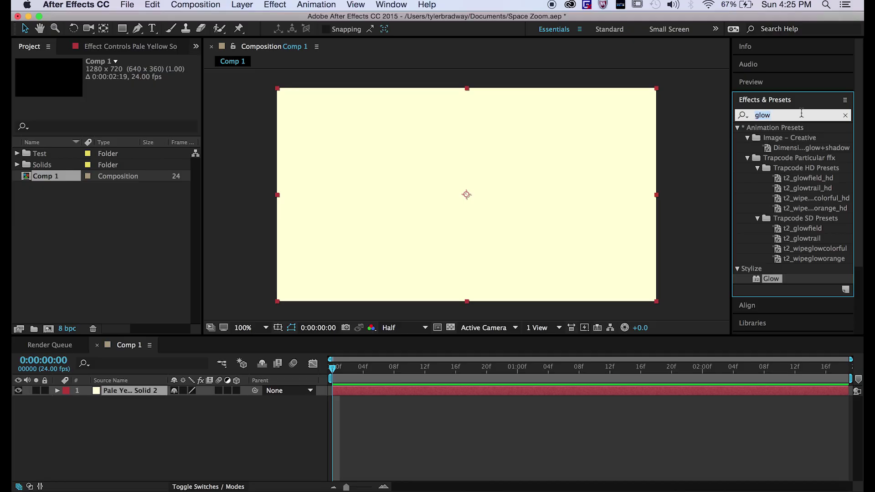
key(BackSpace)
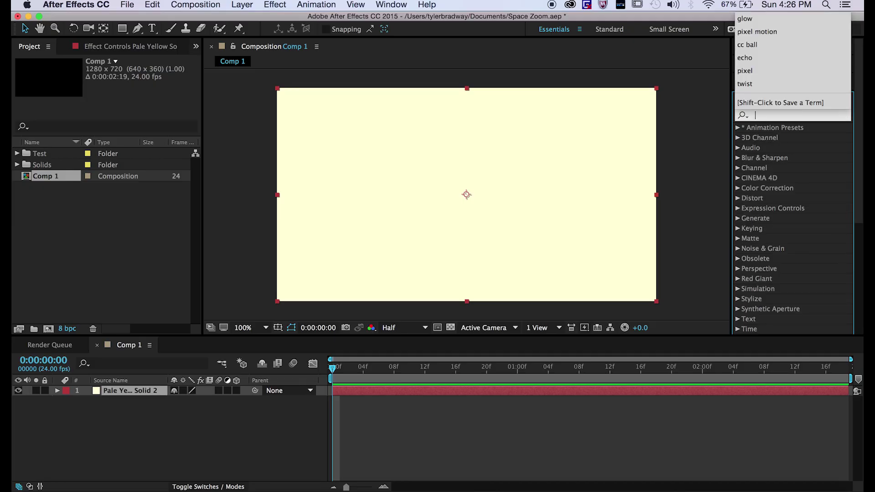
key(Escape)
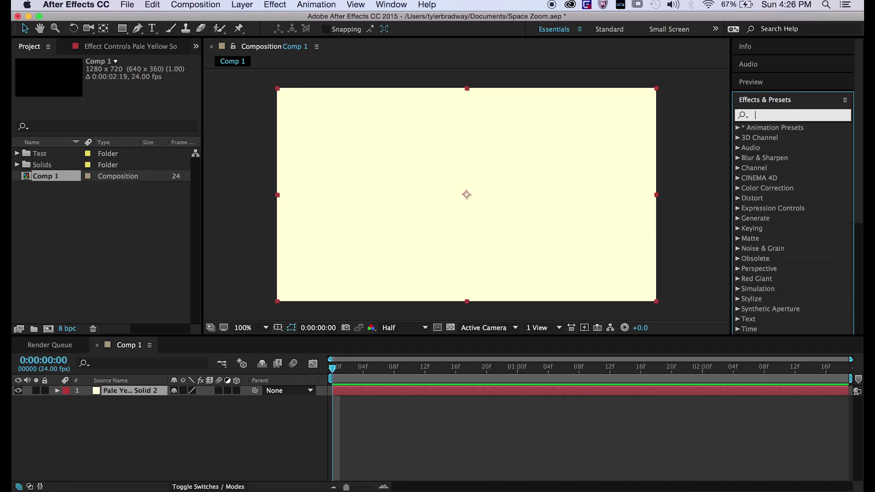
text(cc ball )
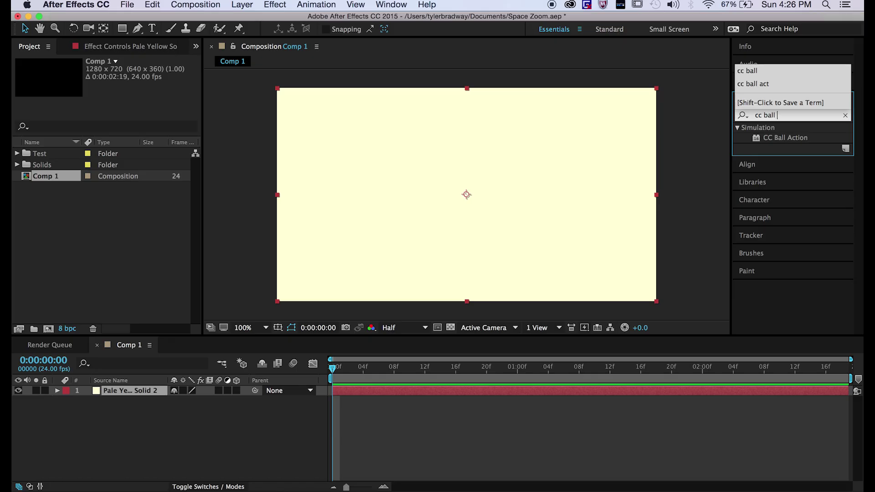
text(action)
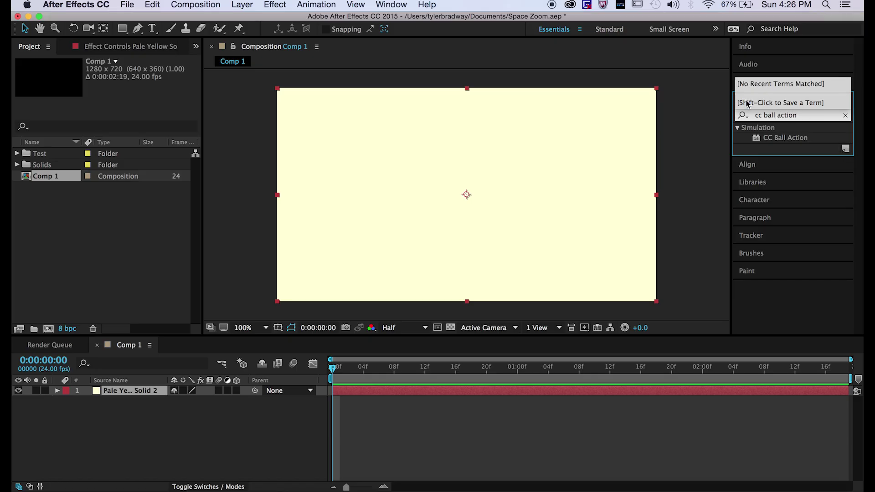
drag(771, 137, 532, 272)
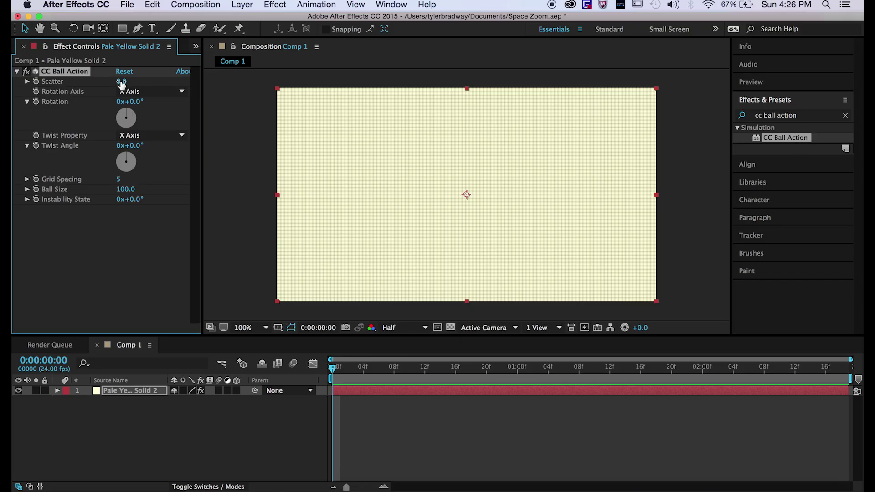
Add a new camera to Comp 1 with its default settings.
click(393, 431)
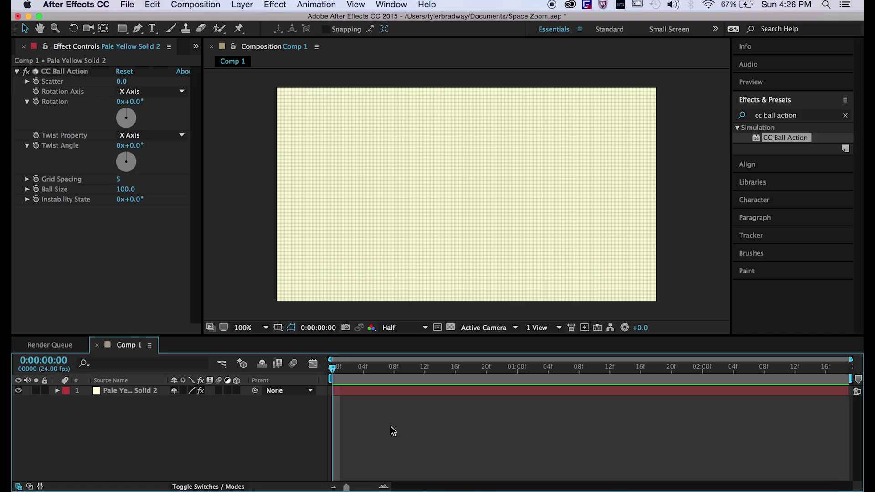
click(242, 5)
mouse_move(261, 20)
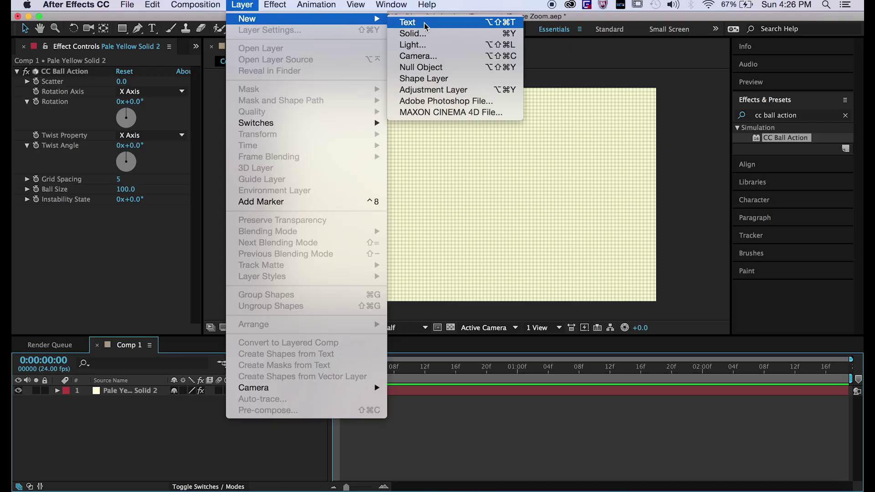
click(436, 55)
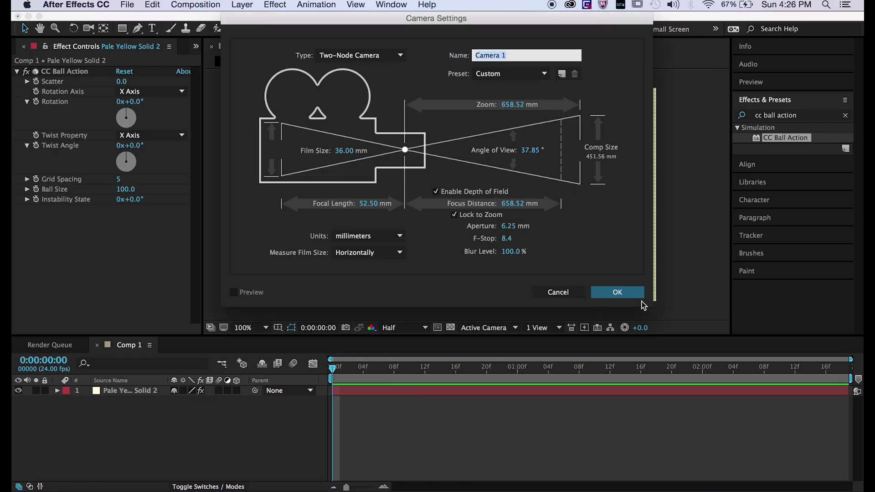
click(623, 291)
Set the solid's CC Ball Action to Scatter 715, Grid Spacing 2 and Ball Size 12.
click(376, 401)
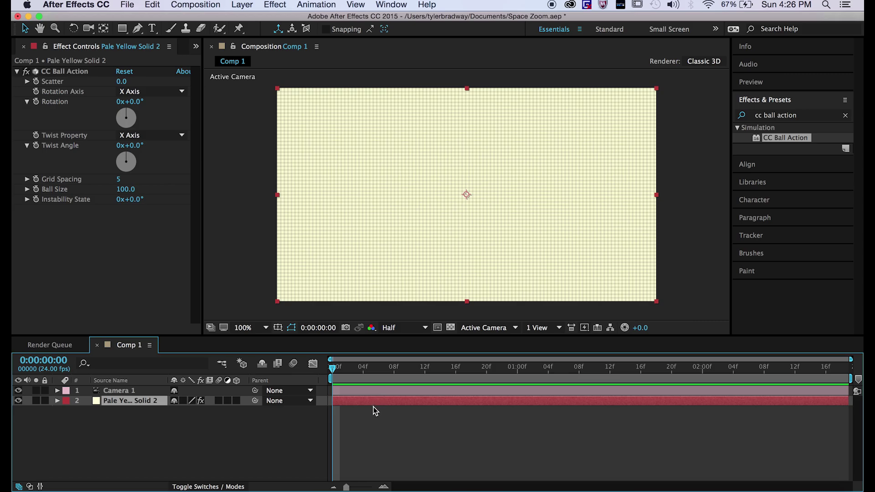
click(121, 81)
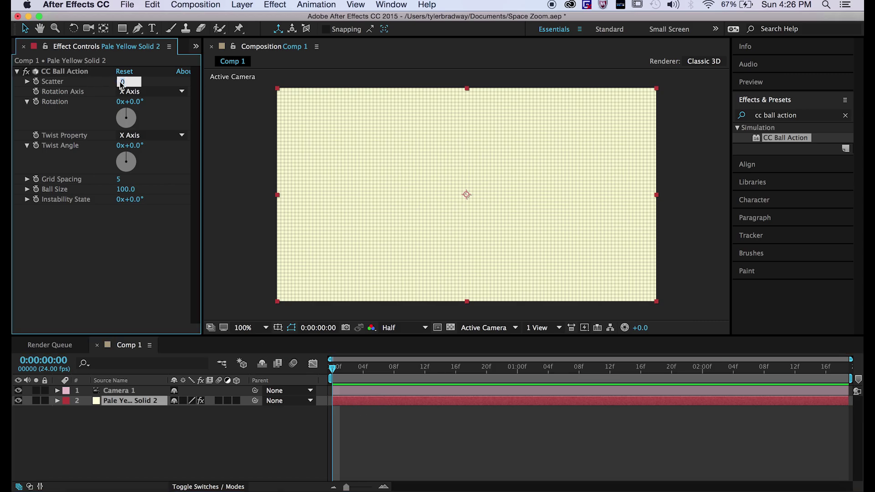
text(715)
key(Tab)
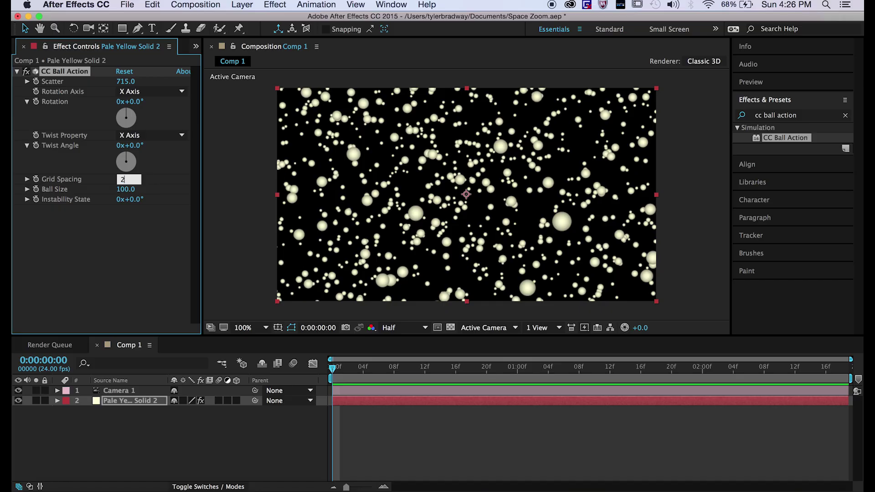
text(2)
click(129, 189)
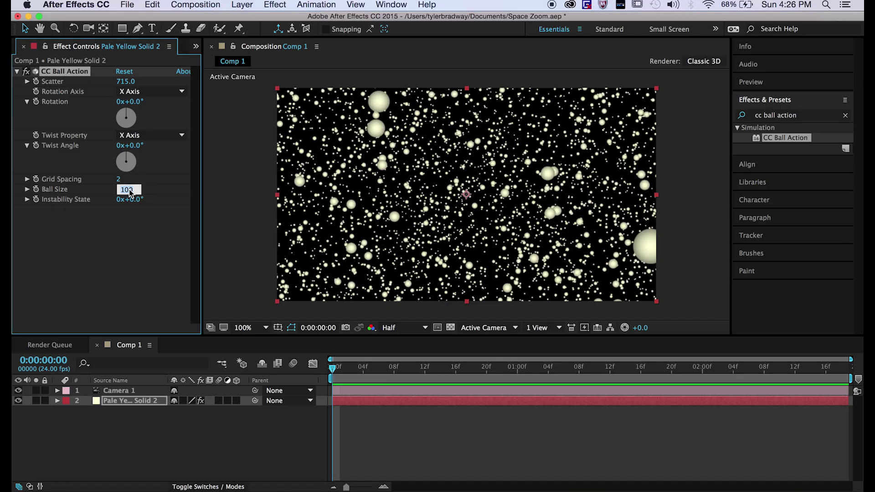
text(12)
key(Return)
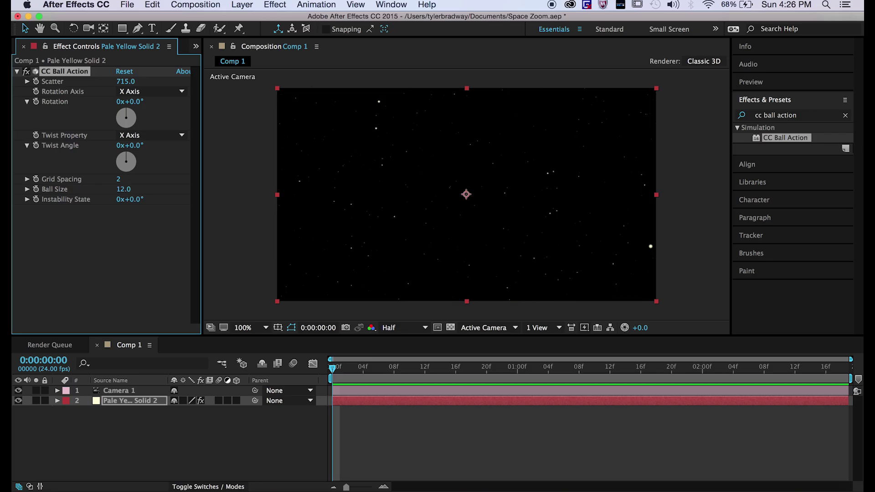
Keyframe Camera 1 Position Z from -1280 at the start to 0 at the end.
click(154, 390)
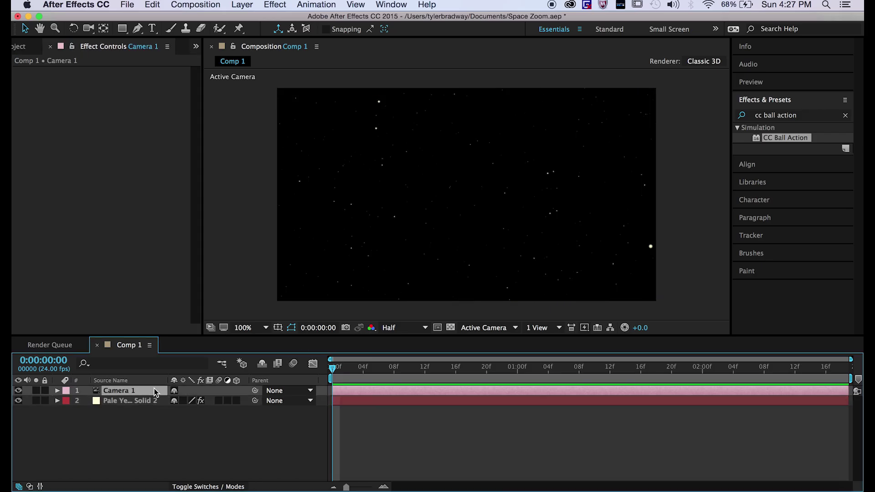
key(p)
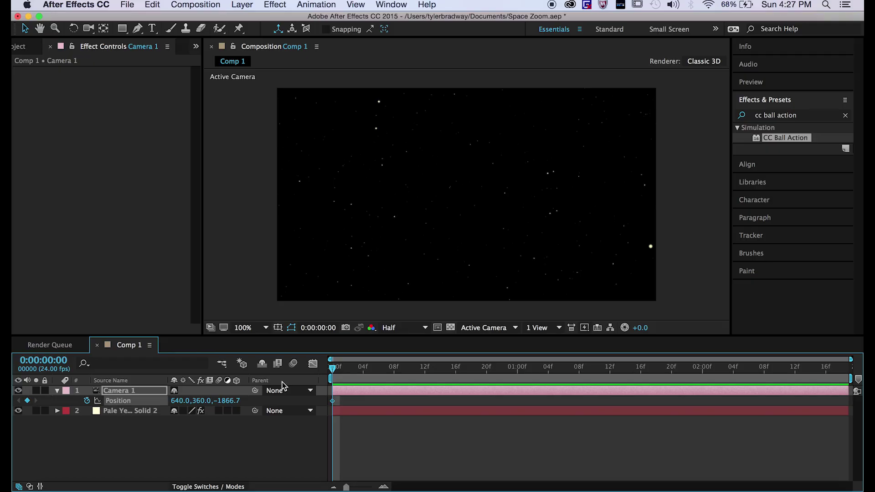
click(232, 401)
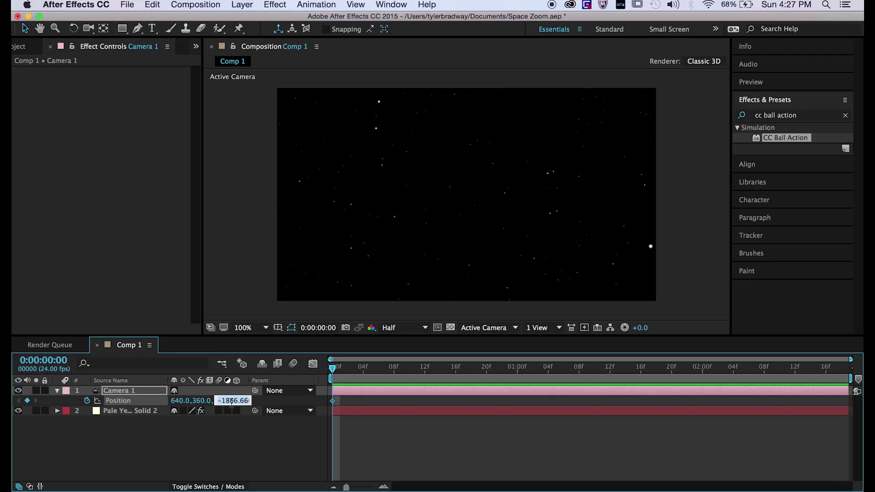
text(-1280)
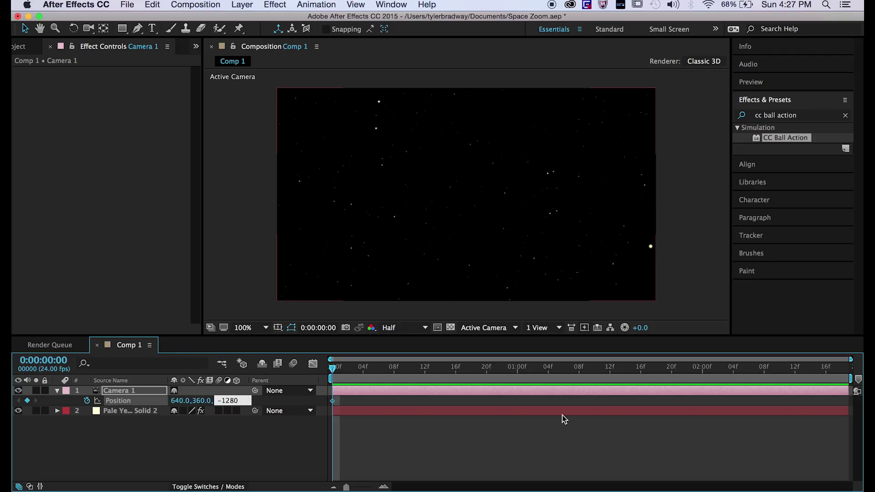
key(Return)
key(space)
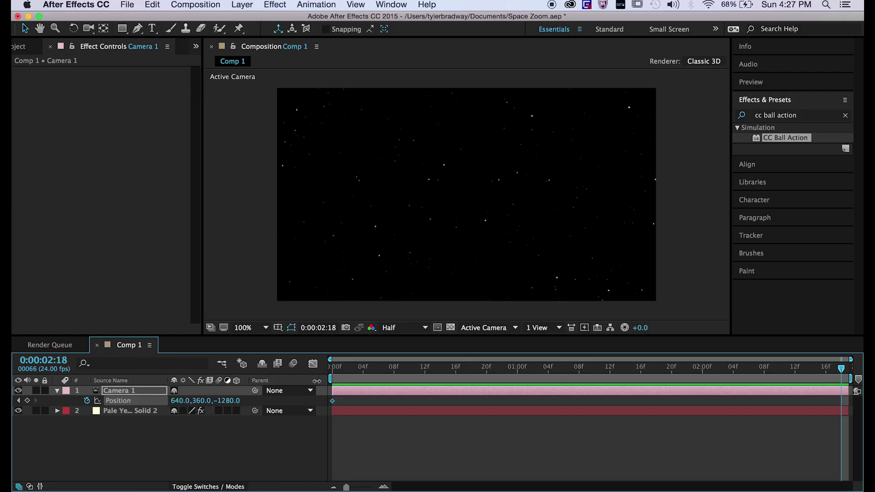
click(230, 401)
text(0)
key(Return)
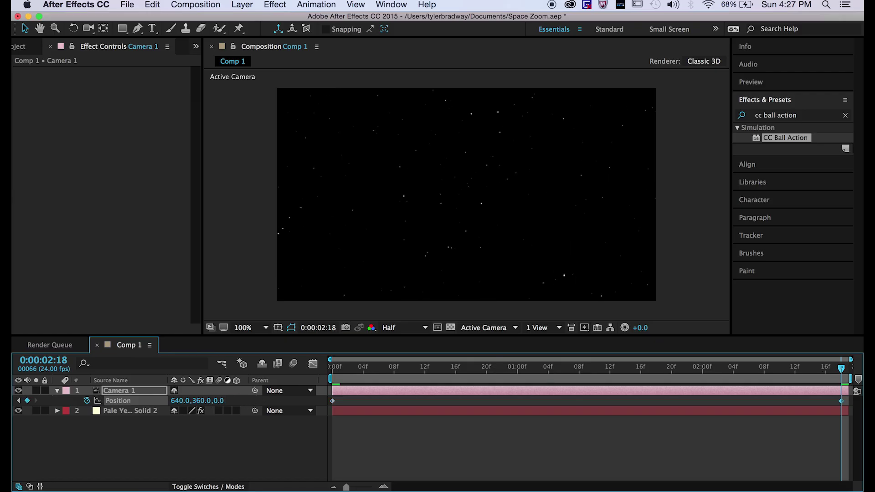
Preview the fly-through, test-orbit the camera, undo the orbit, and return to the start.
click(519, 437)
key(space)
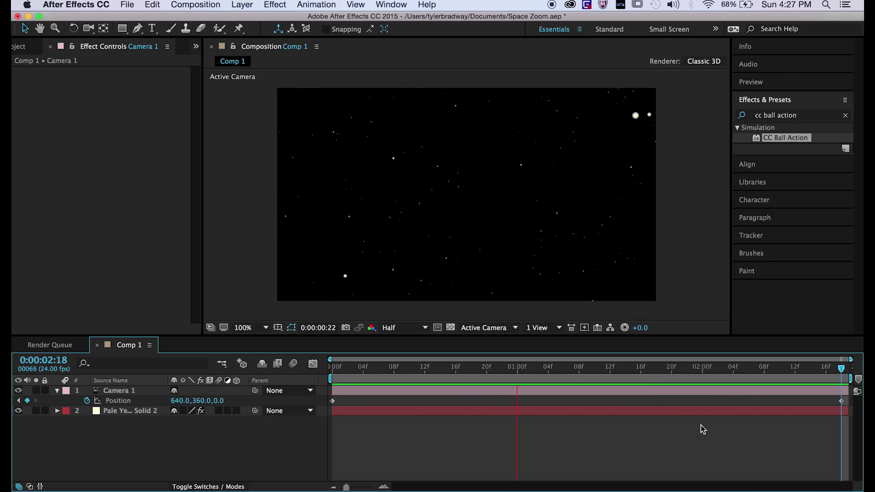
key(space)
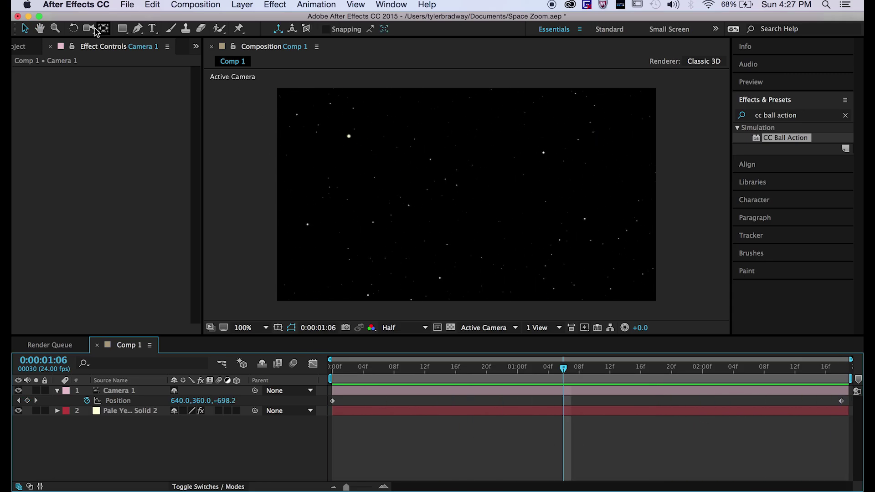
drag(89, 28, 117, 39)
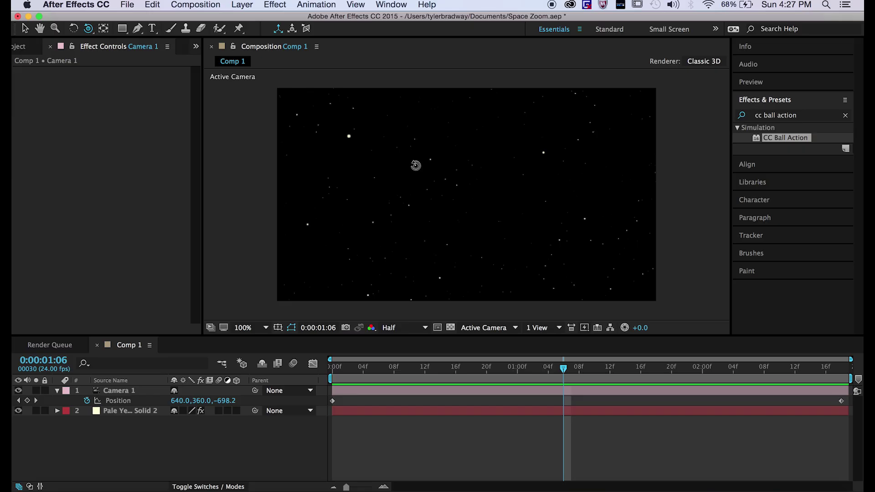
drag(415, 168, 449, 171)
click(204, 393)
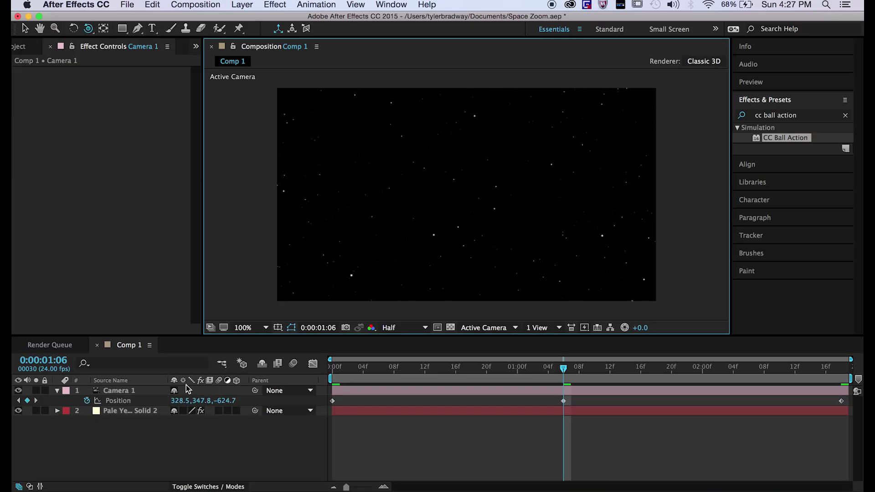
drag(439, 201, 415, 212)
key(super+z)
click(553, 449)
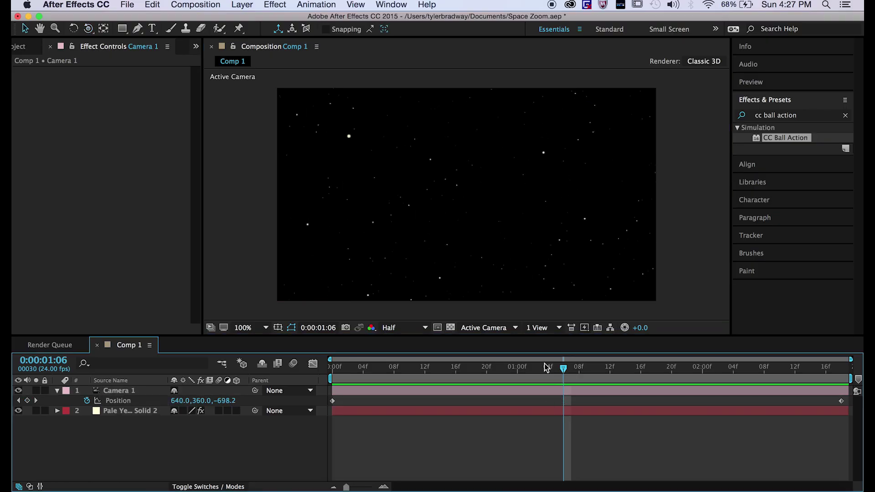
drag(546, 368, 141, 364)
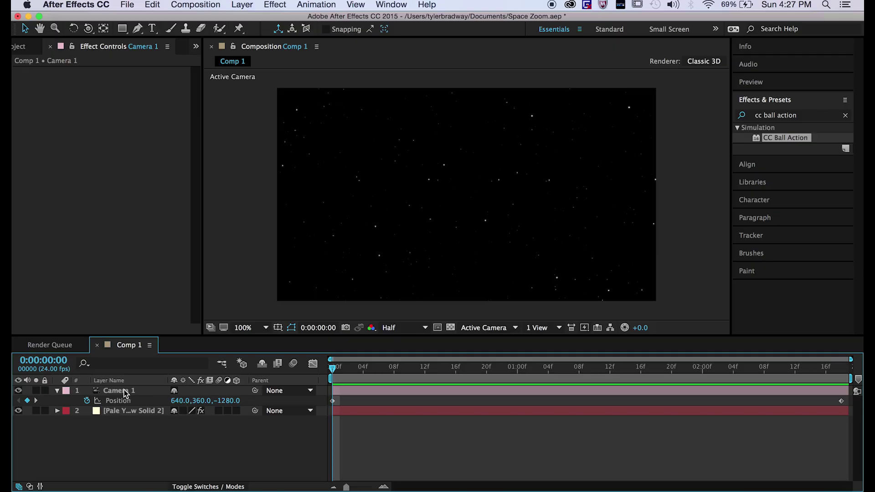
Select Camera 1 and Pale Yellow Solid 2 and pre-compose them as 'Stars and camera'.
click(121, 391)
shift+click(123, 410)
right_click(123, 411)
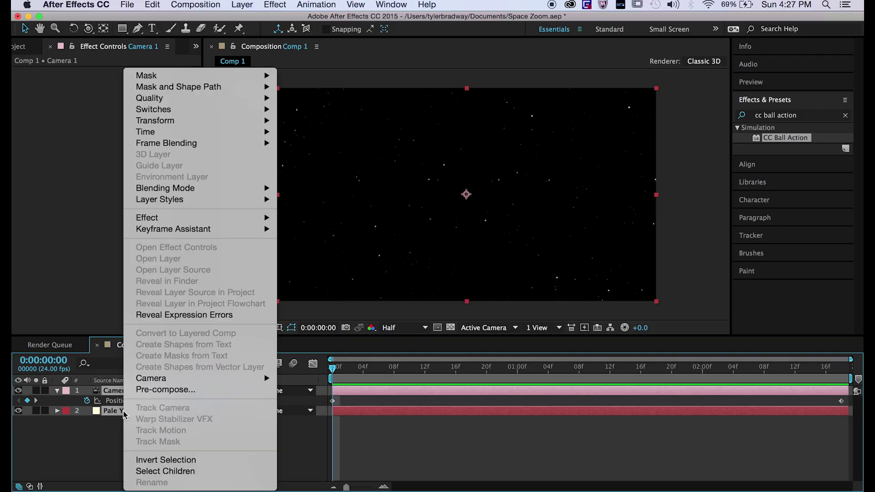
click(182, 390)
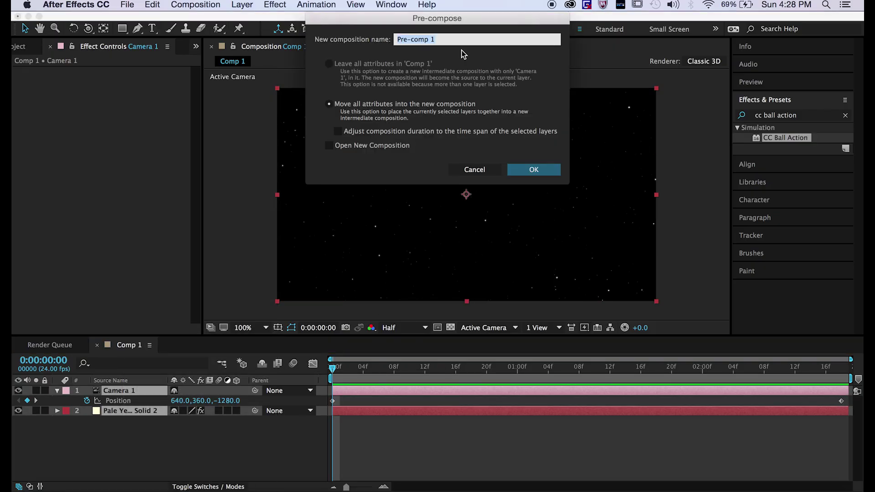
text(Stars and camera)
key(Return)
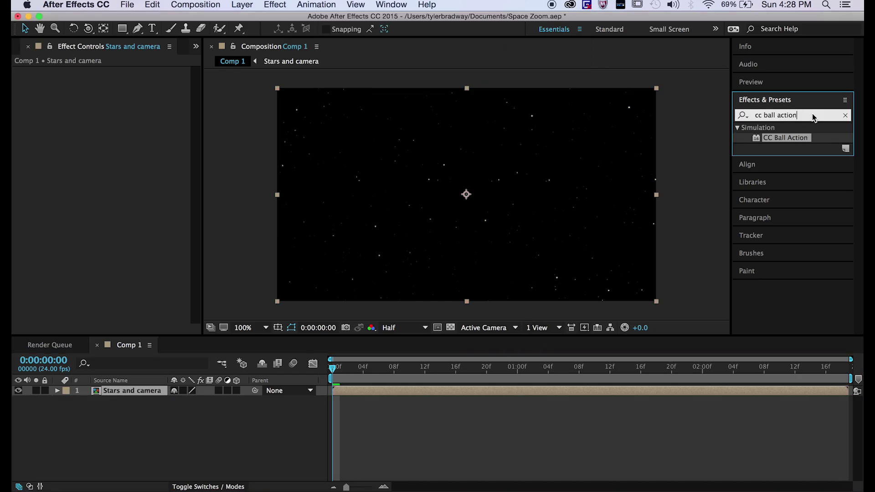
Apply Echo to the Stars and camera layer with Echo Time -0.003.
drag(778, 116, 814, 117)
key(BackSpace)
key(BackSpace)
key(BackSpace)
key(BackSpace)
key(BackSpace)
key(BackSpace)
key(BackSpace)
key(BackSpace)
key(BackSpace)
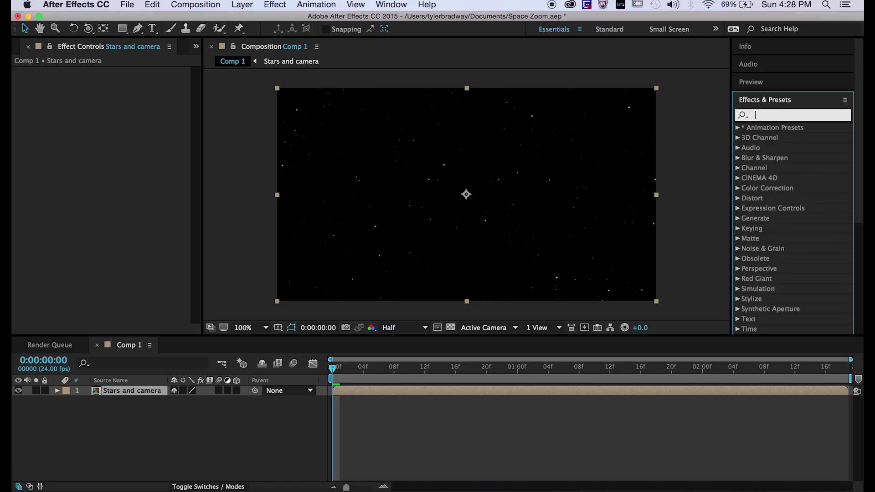
text(echo)
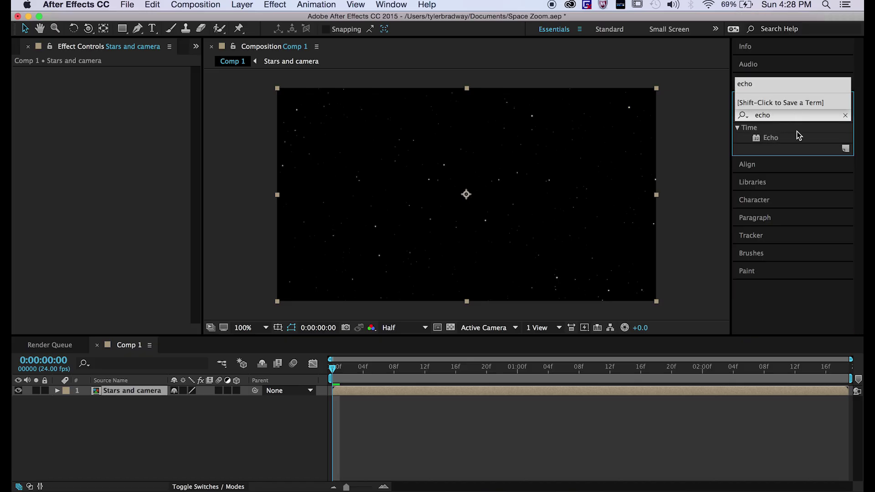
drag(771, 138, 558, 173)
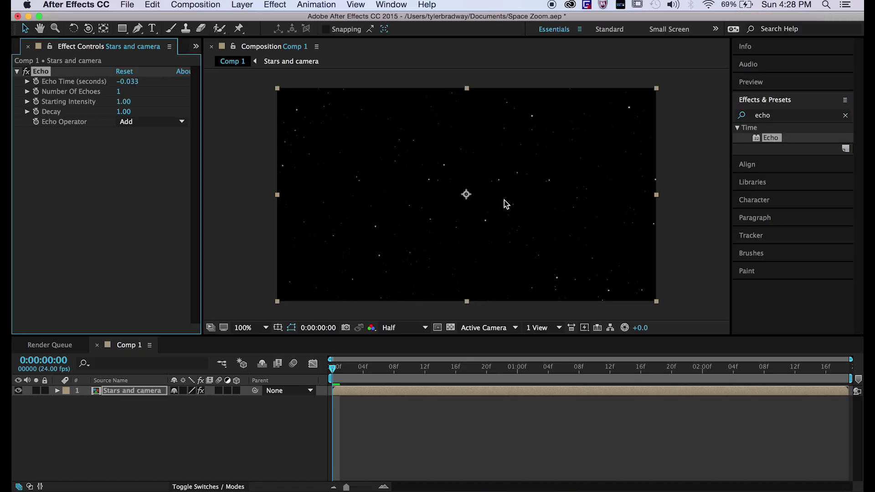
click(133, 82)
text(-0.003)
key(Return)
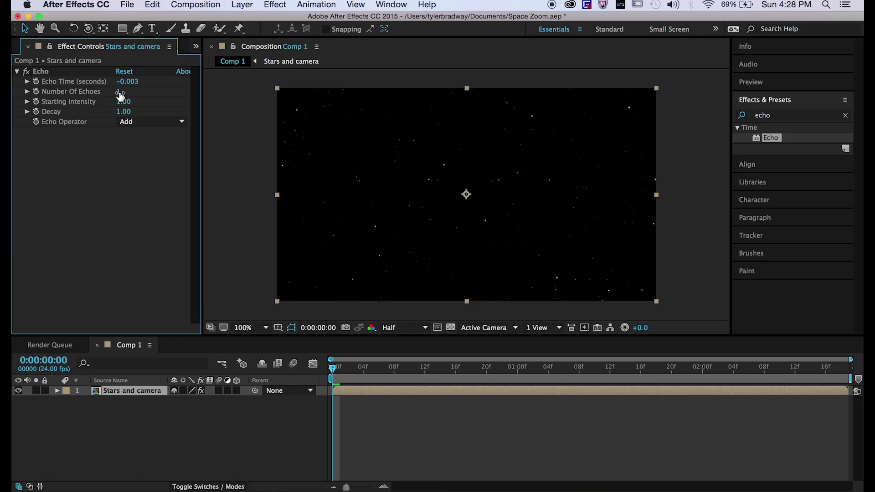
Keyframe Number Of Echoes from 0 to 200 at 0:00:02:18 and set Echo Operator to Maximum.
drag(121, 95, 114, 93)
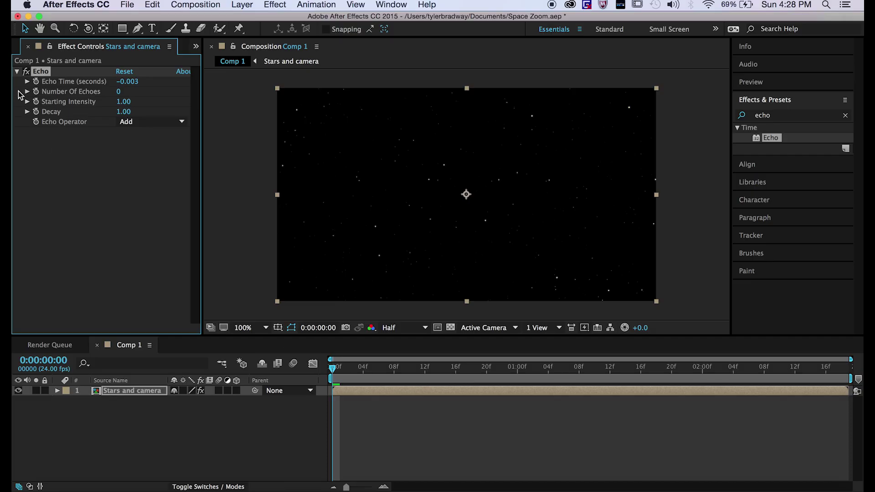
click(37, 91)
drag(385, 370, 841, 369)
drag(121, 91, 155, 91)
click(151, 121)
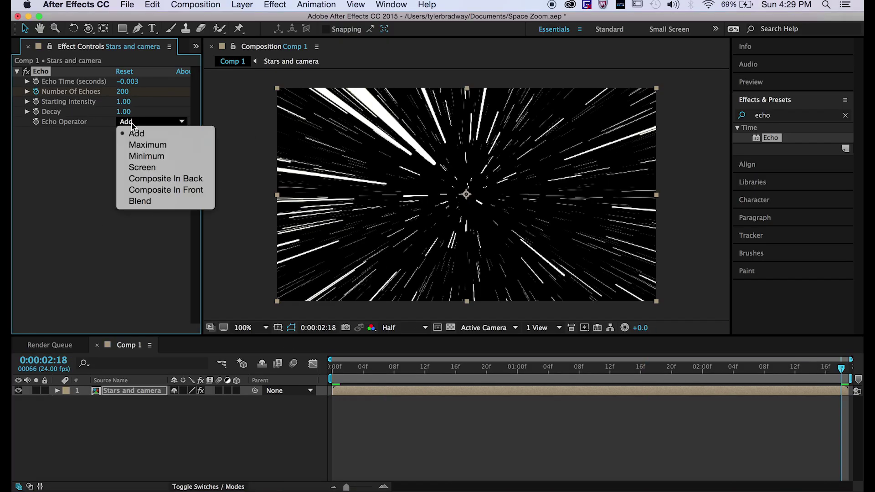
click(180, 146)
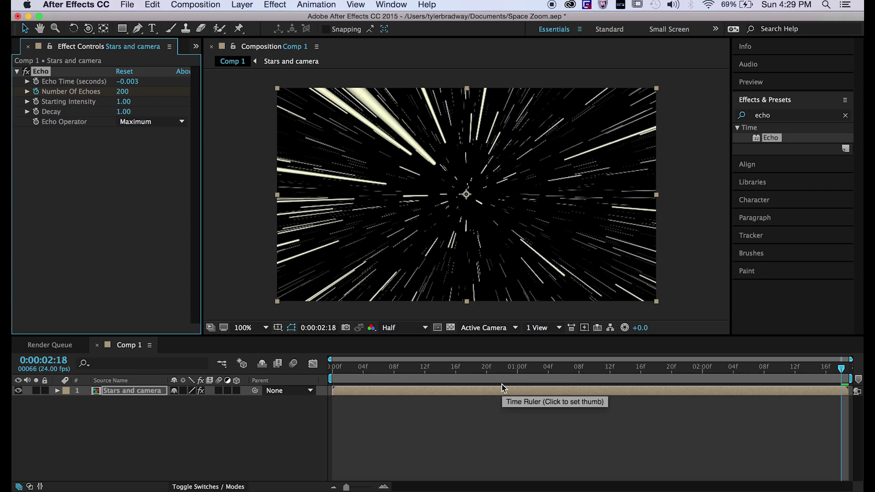
click(464, 442)
key(Home)
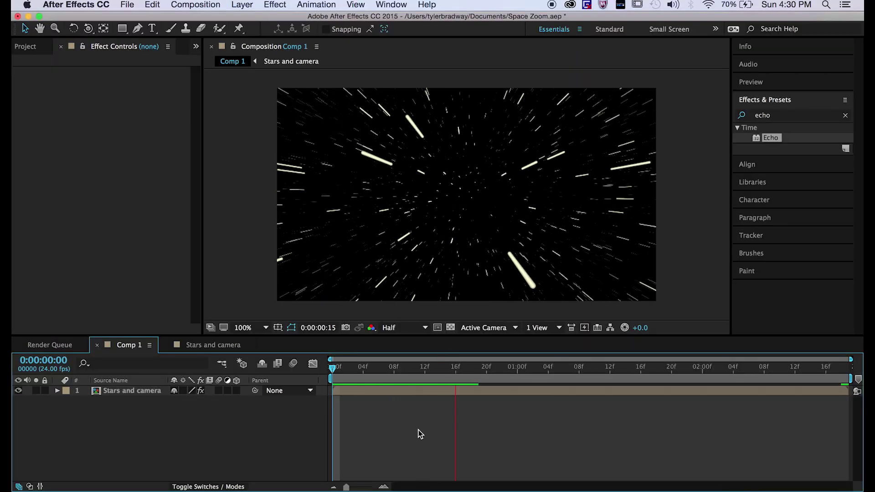
key(space)
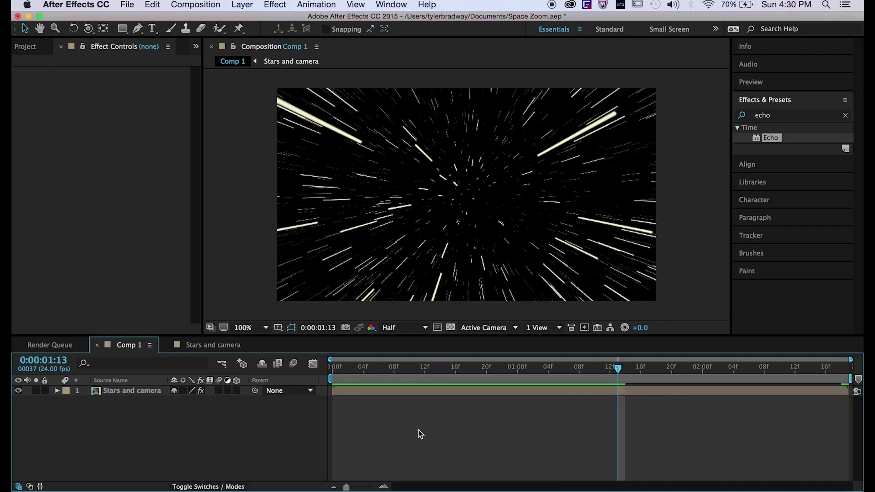